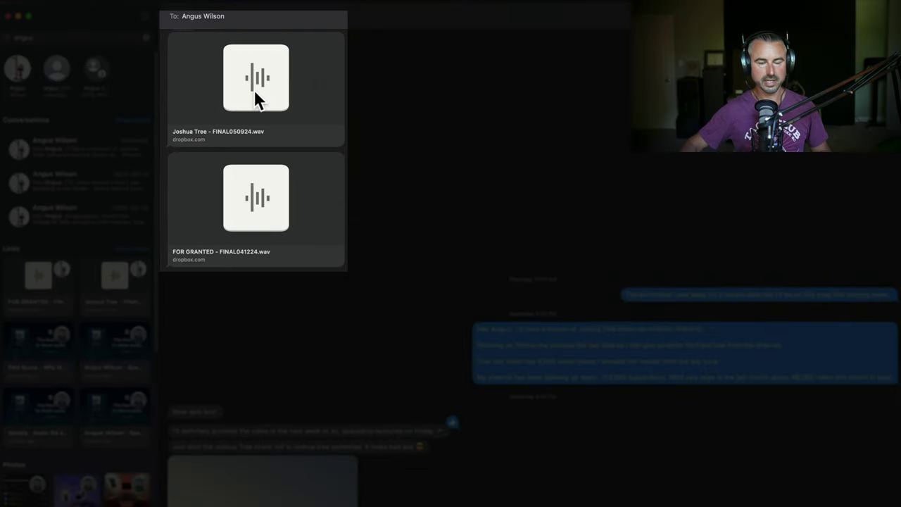
Step: Copy the Joshua Tree - FINAL050924.wav Dropbox link from Messages and return to Safari
right_click(228, 129)
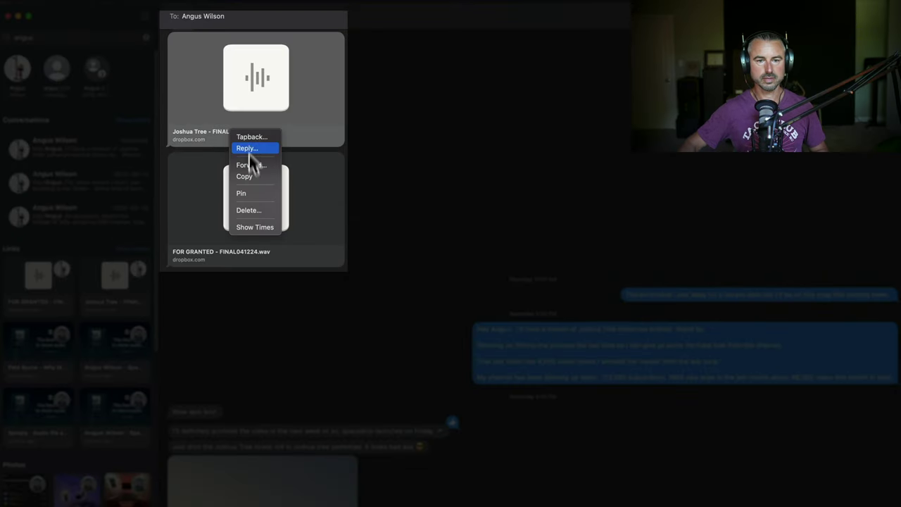
click(250, 176)
key(super+Tab)
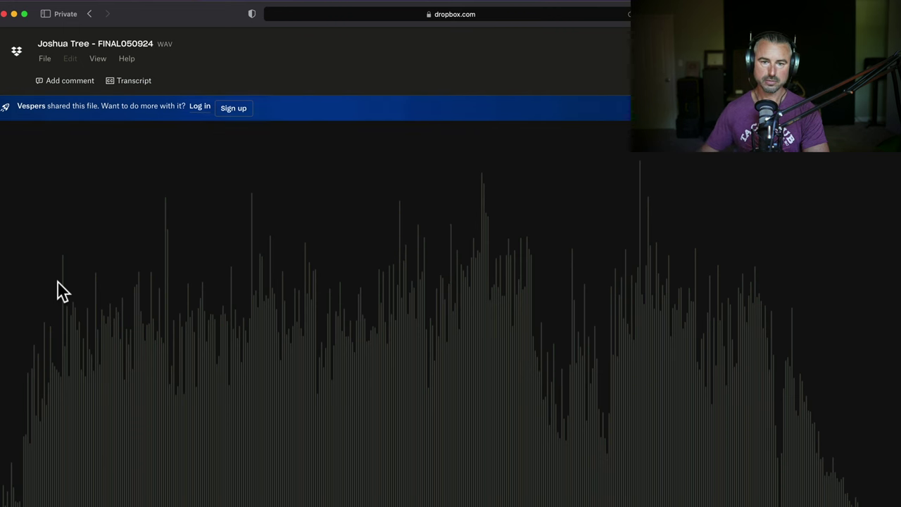
Step: Play the song in the Dropbox preview starting from its tallest waveform peak
click(512, 238)
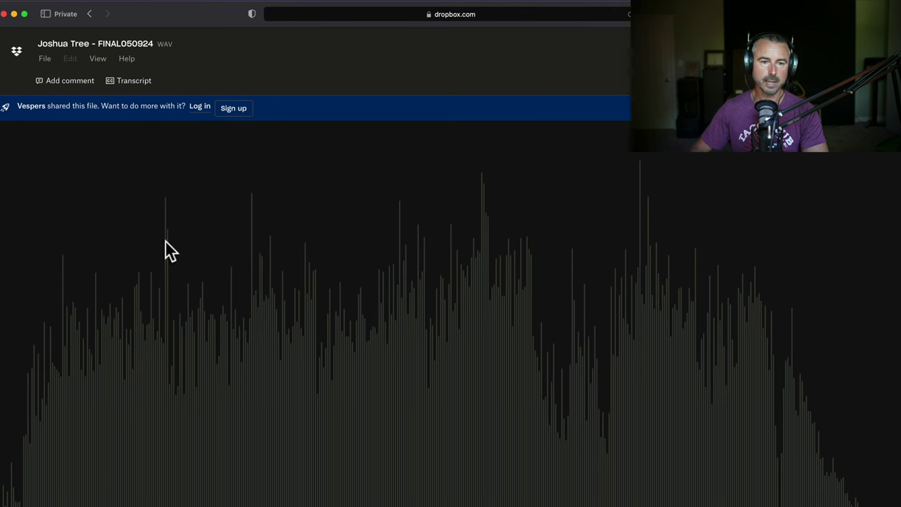
Step: Play the song from the tall early peak in the Dropbox waveform
click(166, 215)
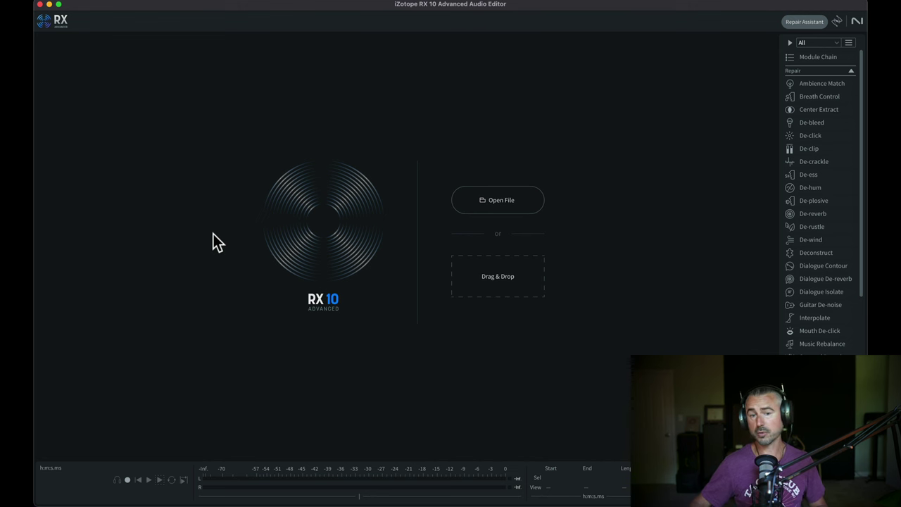
Step: Load Joshua Tree - FINAL050924.wav from Finder into RX 10 and briefly blend in the spectrogram
key(super+Tab)
drag(346, 95, 491, 276)
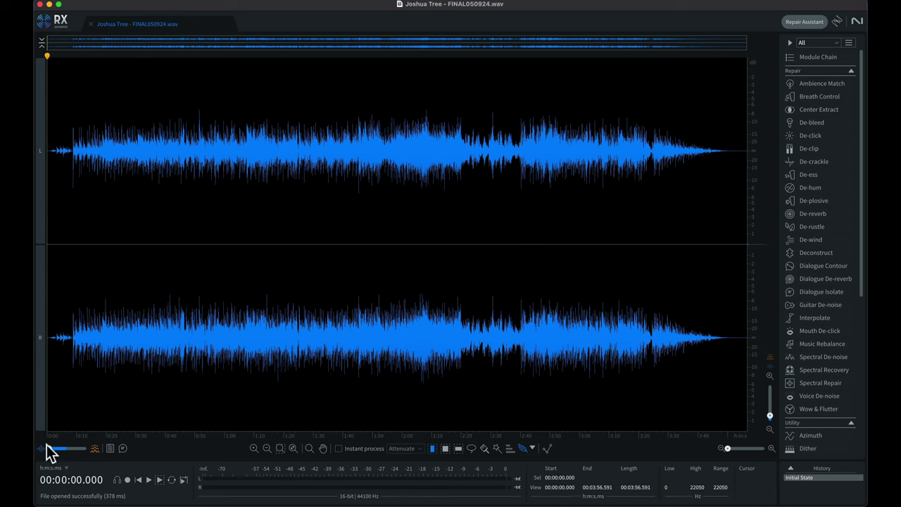
drag(65, 449, 32, 446)
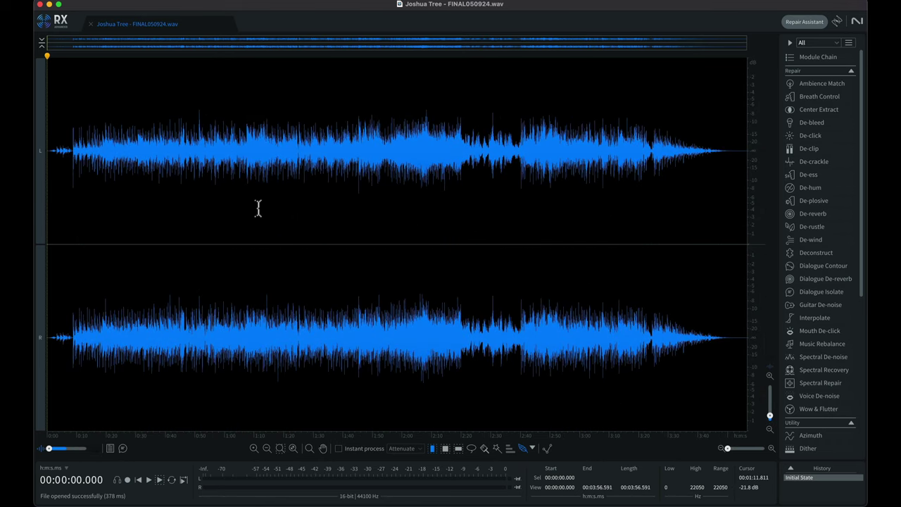
click(809, 149)
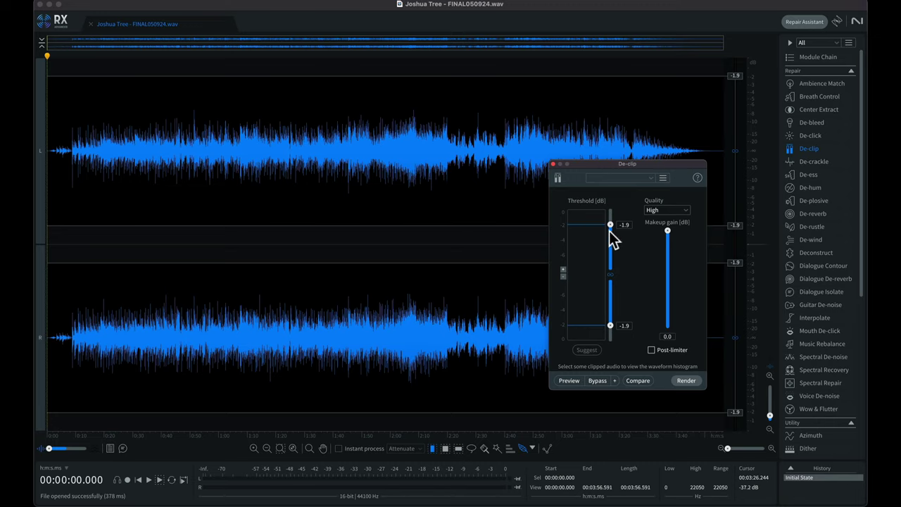
Step: Set both positive and negative De-clip thresholds to -5.0 dB without rendering
drag(610, 225, 612, 272)
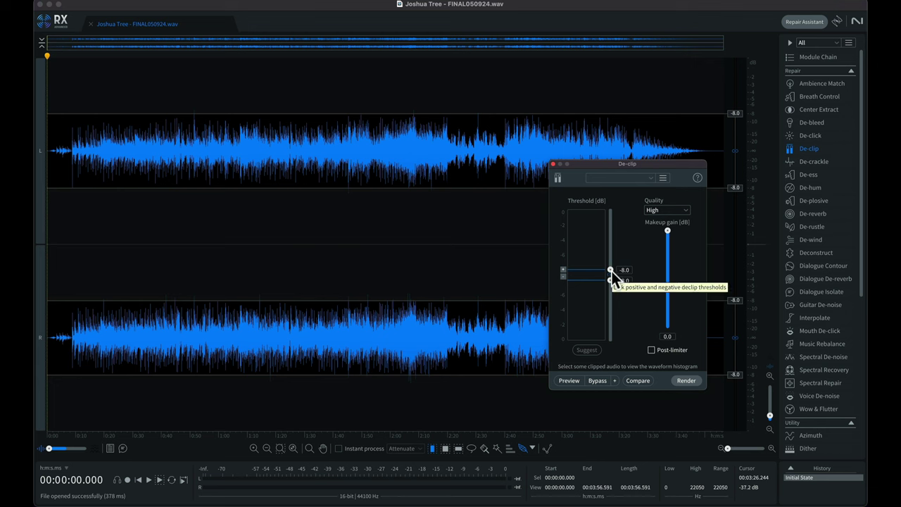
drag(611, 271, 615, 252)
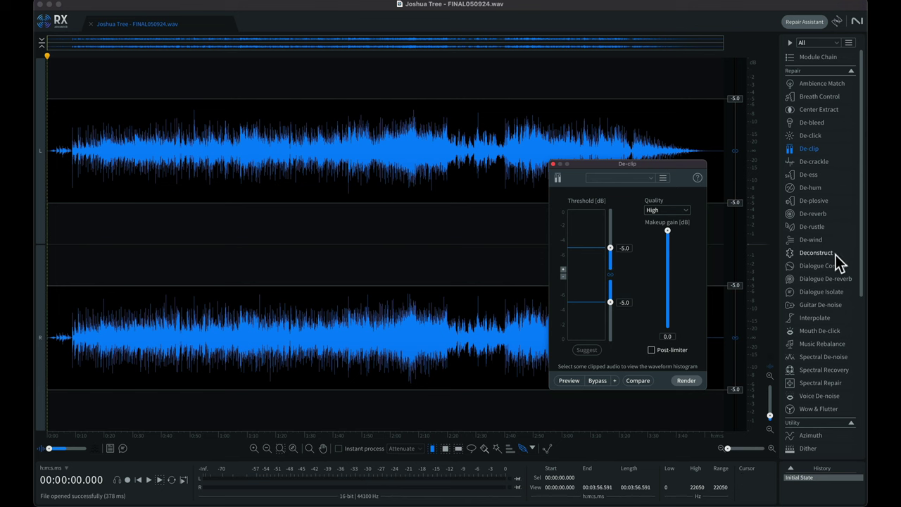
scroll(835, 255, down, 2)
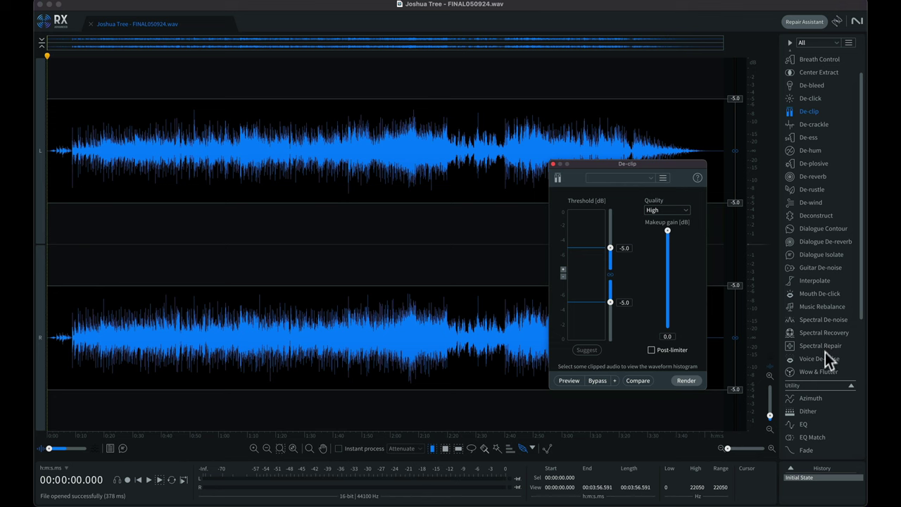
scroll(827, 358, down, 10)
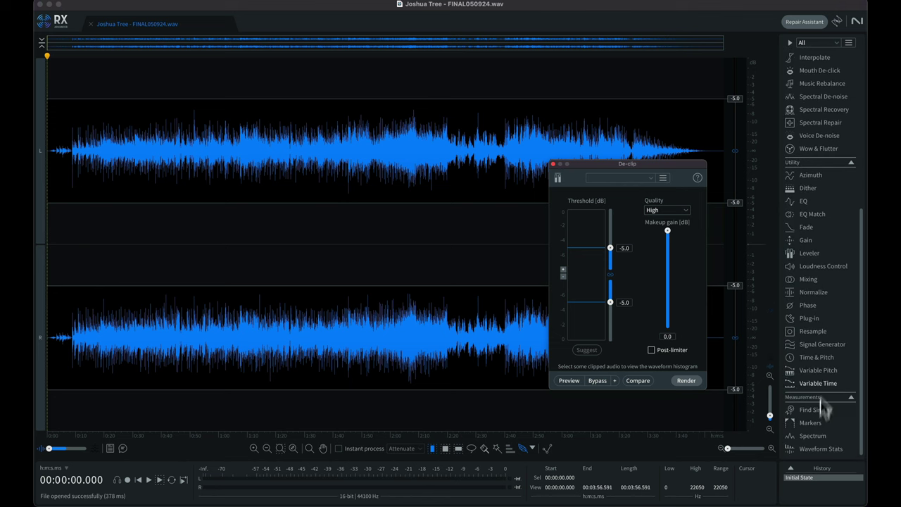
Step: Open Waveform Statistics, Gain and Phase modules to check the -6.77/-6.20 dB sample peaks
click(817, 450)
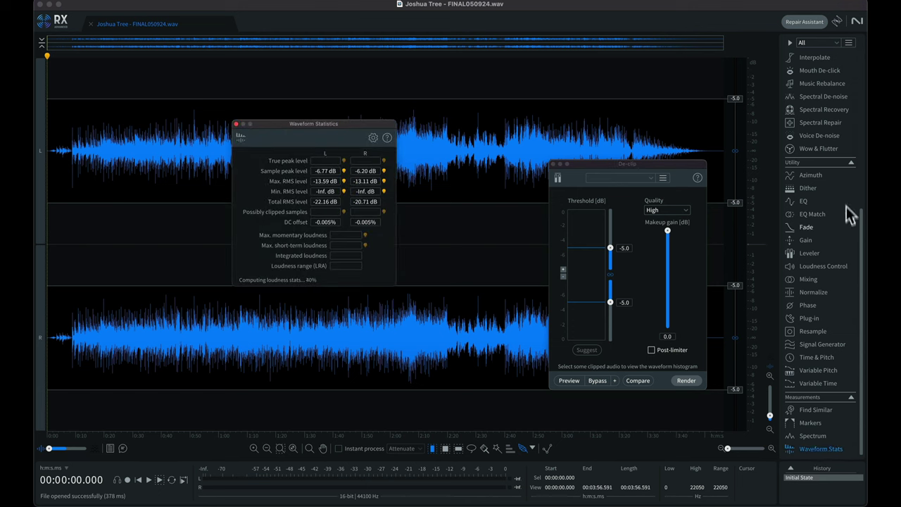
click(806, 239)
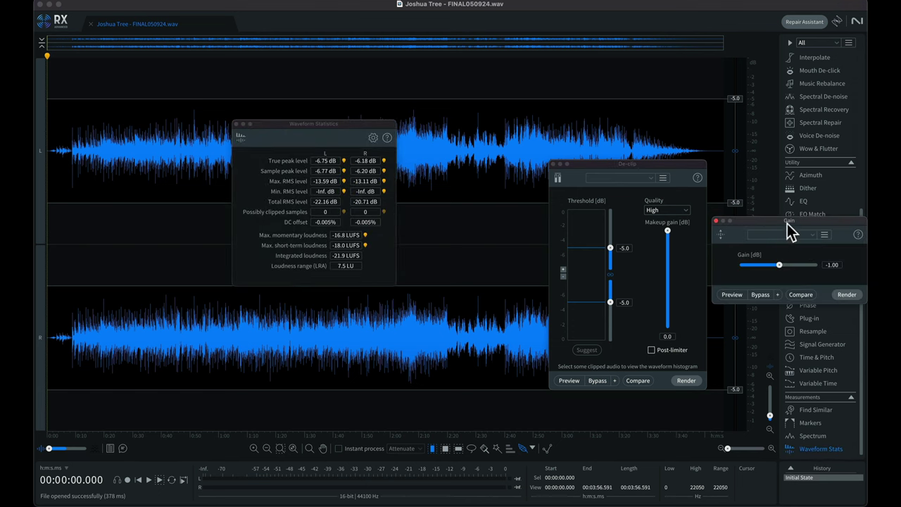
drag(781, 222, 421, 319)
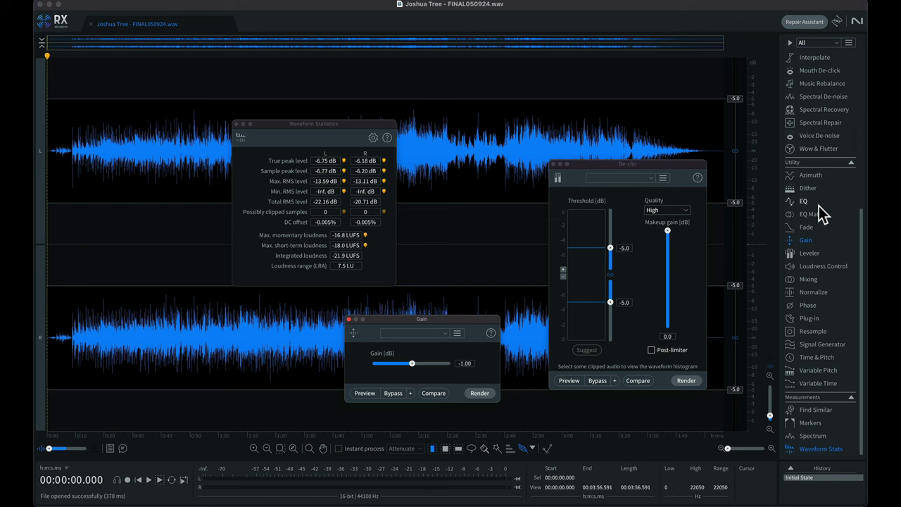
click(812, 303)
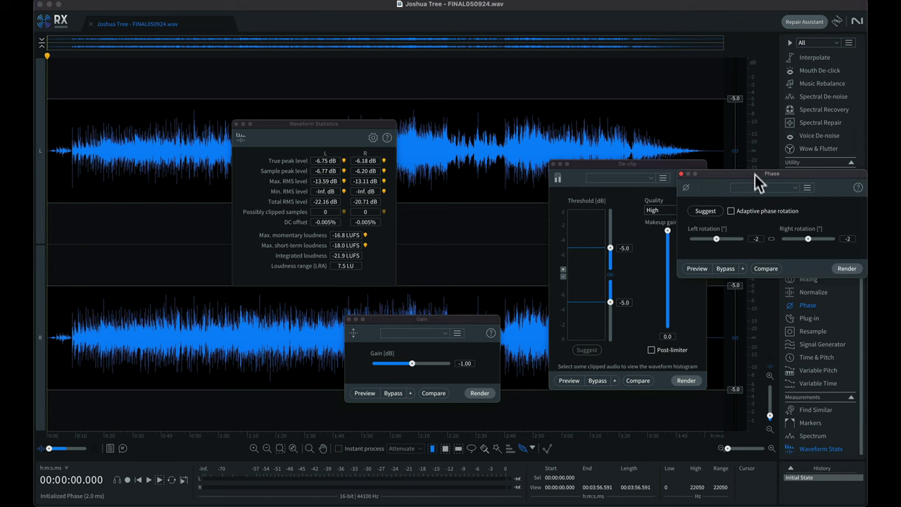
Step: Arrange the Phase, De-clip, Gain and Statistics windows around the edges of the waveform
drag(754, 175, 744, 37)
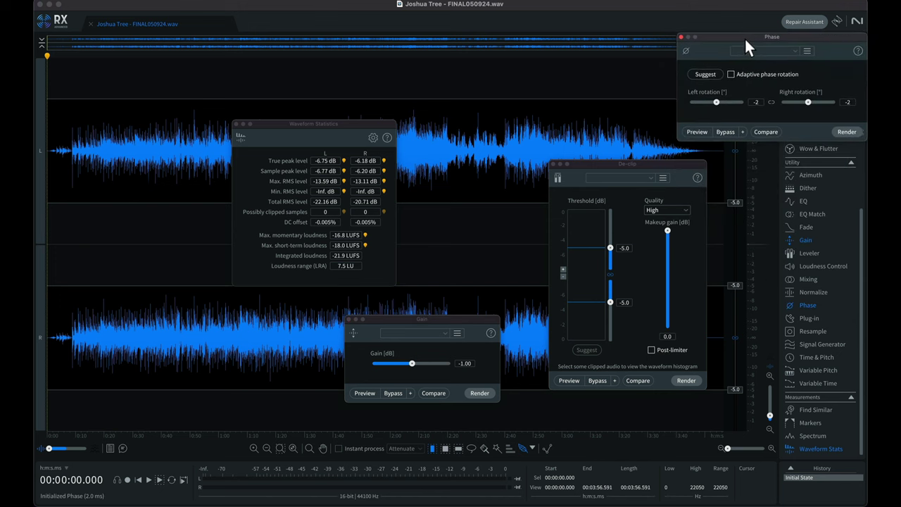
drag(634, 160, 796, 153)
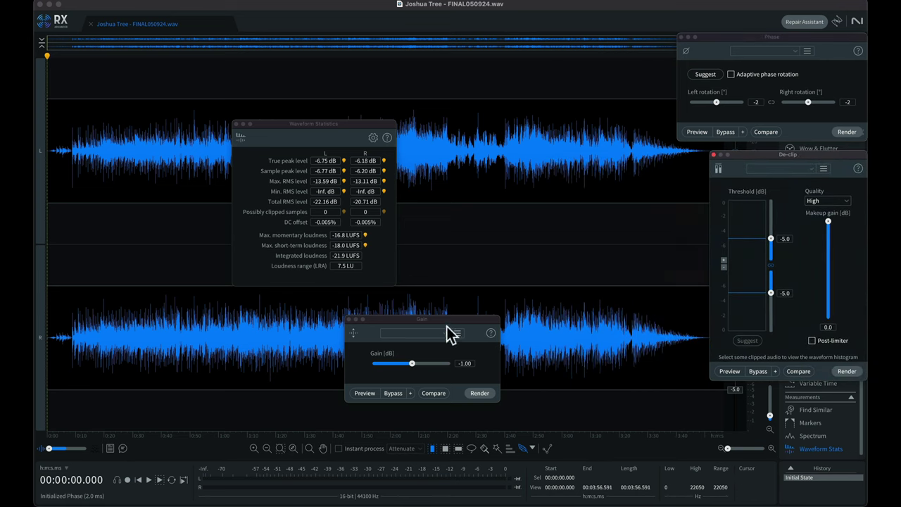
drag(454, 326, 811, 395)
drag(363, 121, 395, 128)
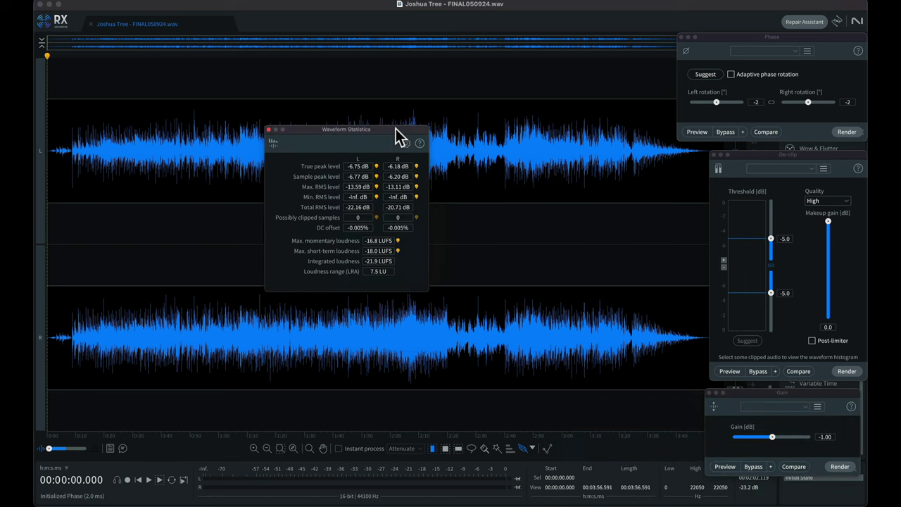
Step: Jump to the left channel's sample peak, then zoom out to show the full 0:00–3:56 waveform
click(376, 176)
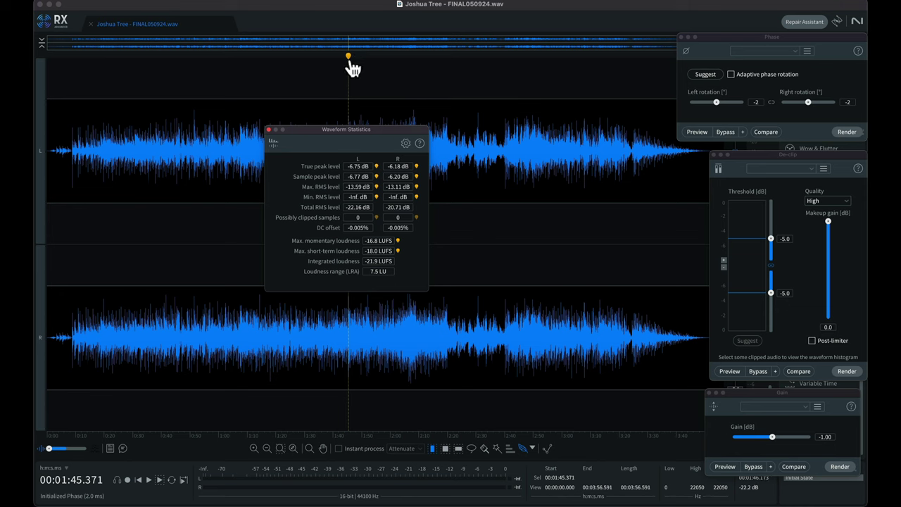
drag(378, 134, 568, 220)
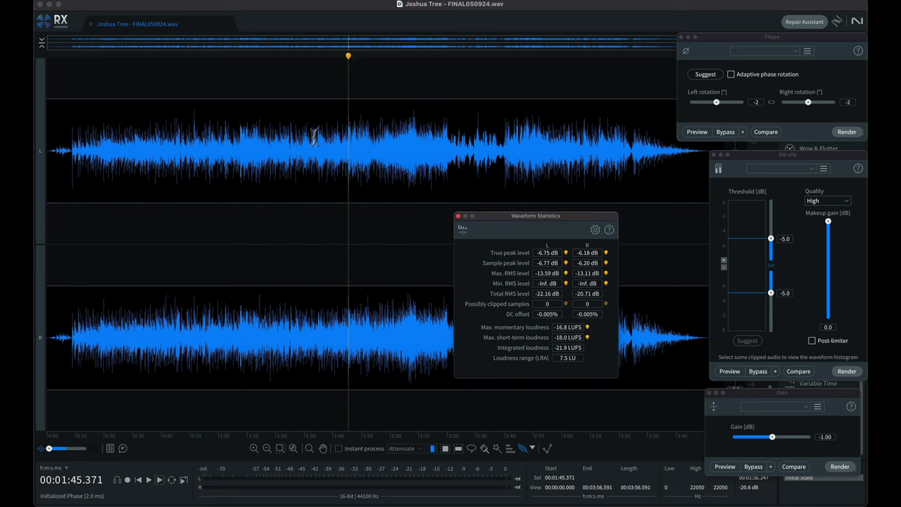
scroll(352, 146, up, 10)
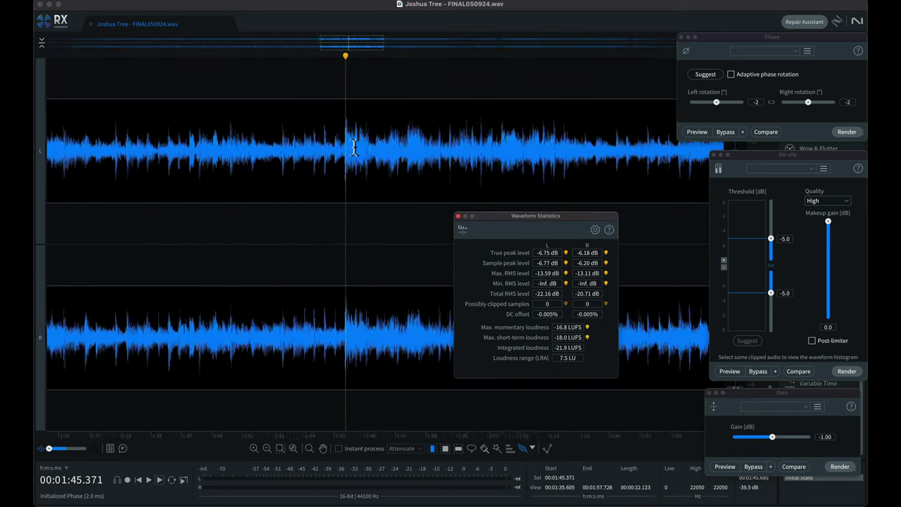
scroll(338, 150, up, 12)
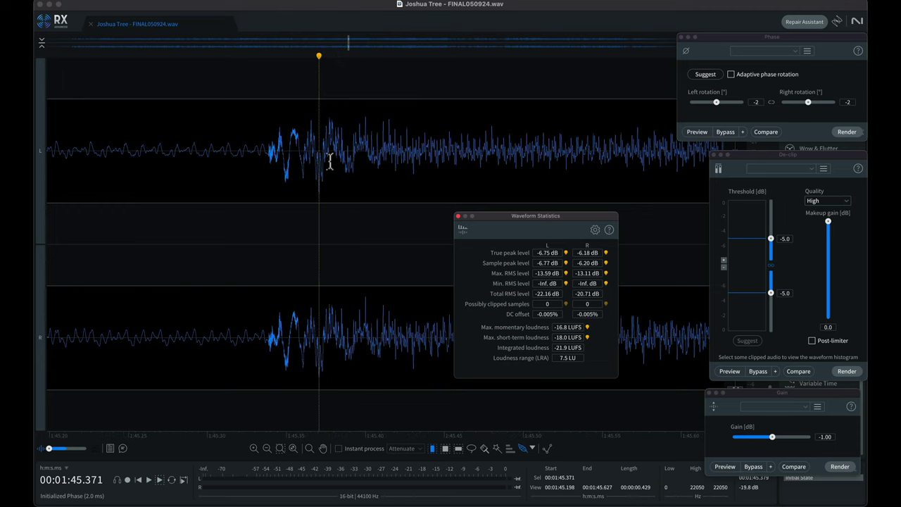
scroll(313, 166, up, 8)
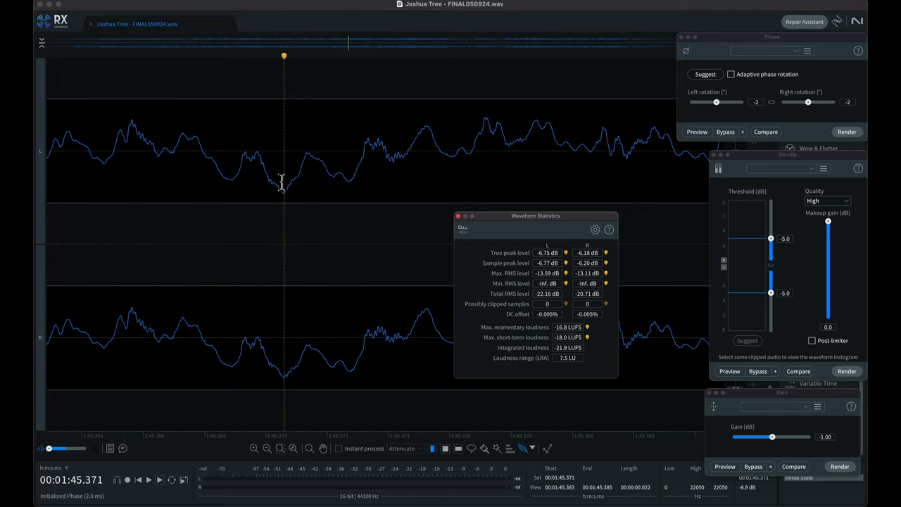
scroll(286, 196, up, 6)
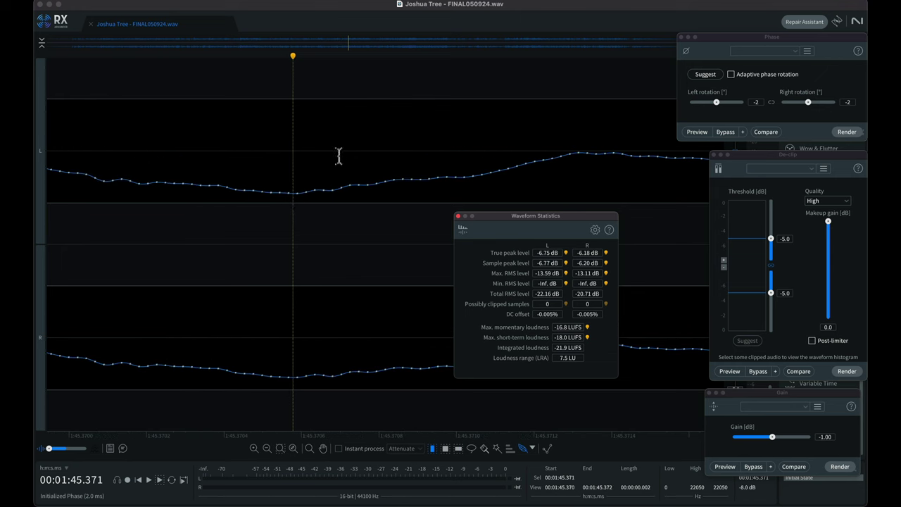
scroll(318, 180, down, 14)
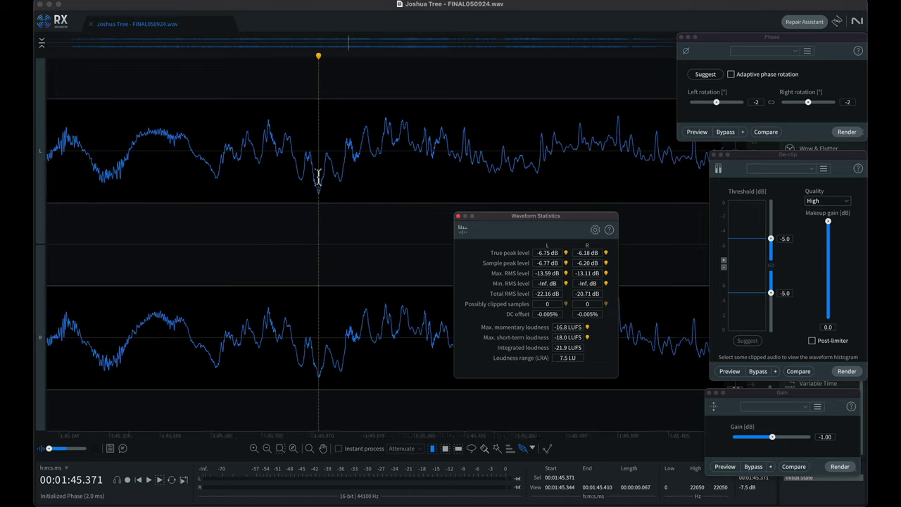
scroll(318, 179, down, 10)
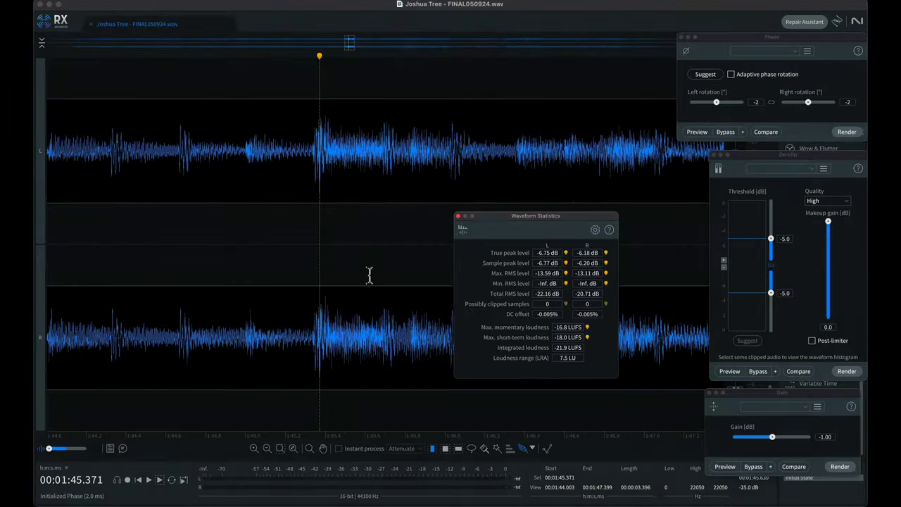
scroll(369, 274, down, 10)
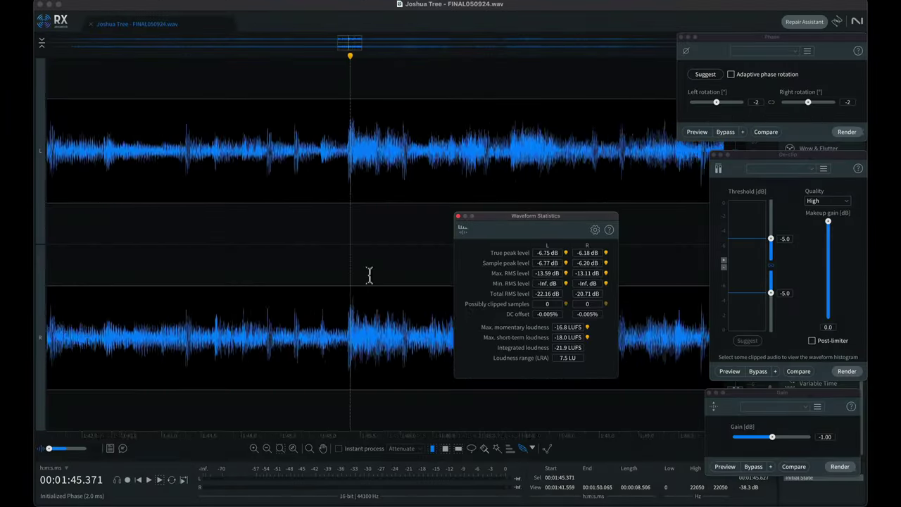
scroll(369, 275, down, 4)
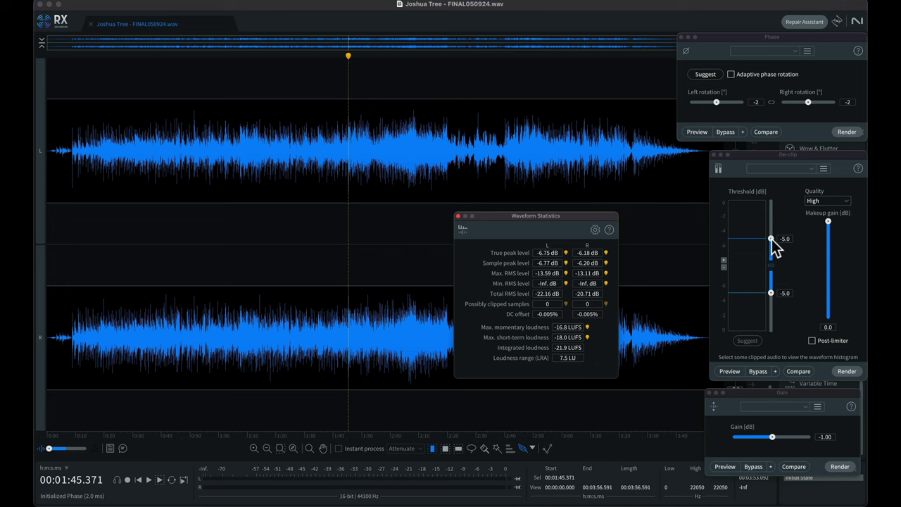
Step: Lower De-clip thresholds to -8.0 dB, move its window aside, and open Normalize at 0.00 dBFS
drag(772, 240, 771, 262)
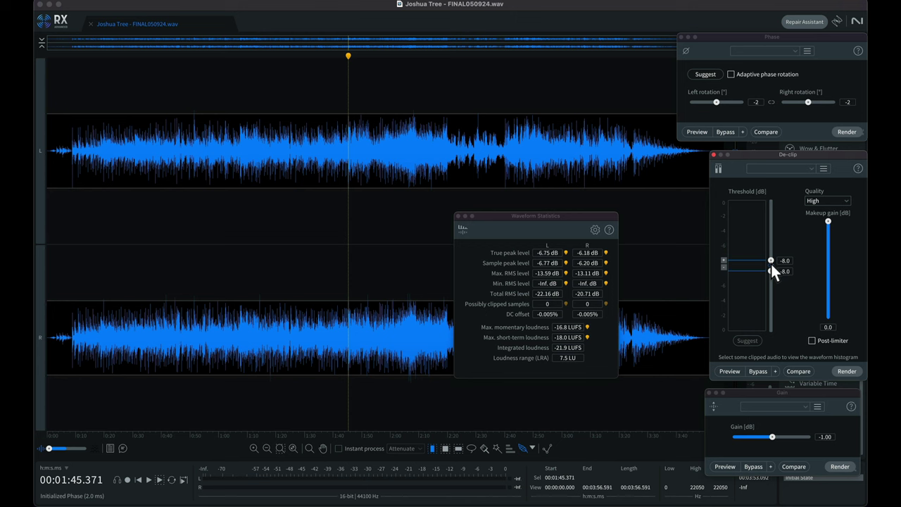
mouse_move(770, 261)
drag(760, 156, 569, 168)
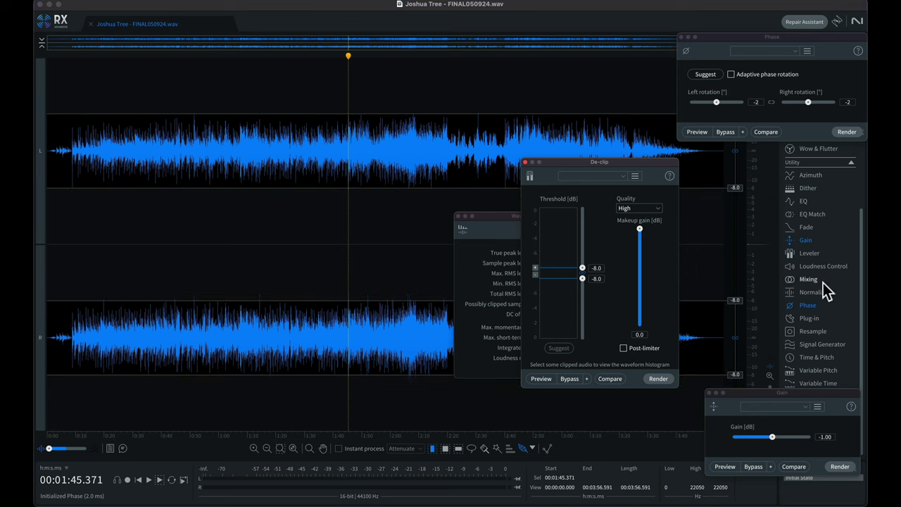
click(816, 292)
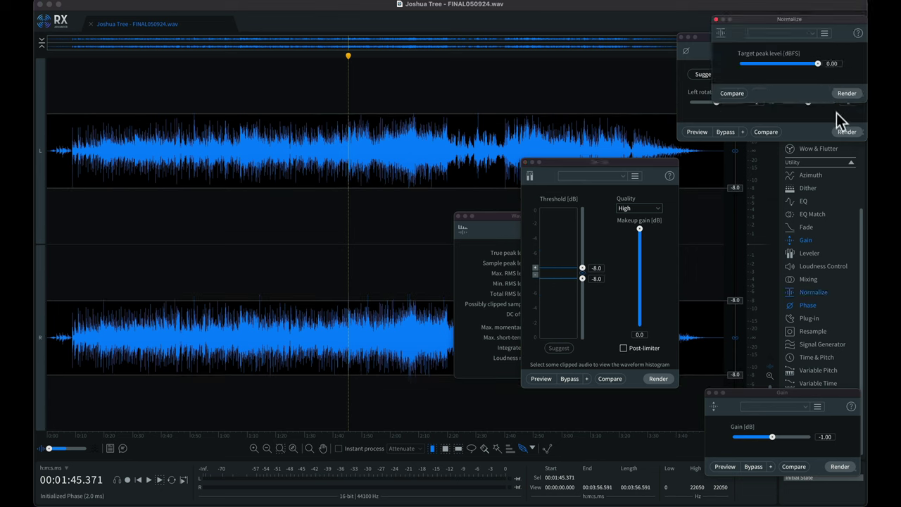
Step: Render Normalize to a 0.00 dBFS peak across the whole file and close the module
click(847, 95)
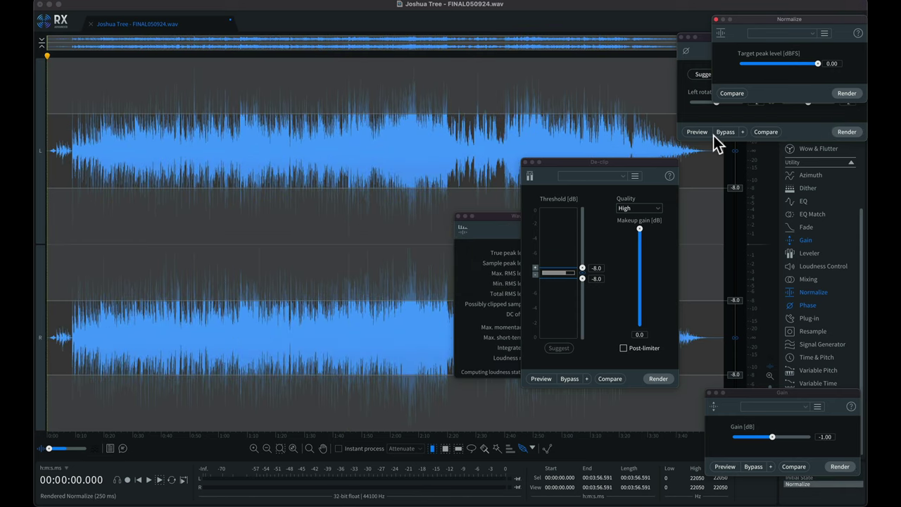
click(716, 20)
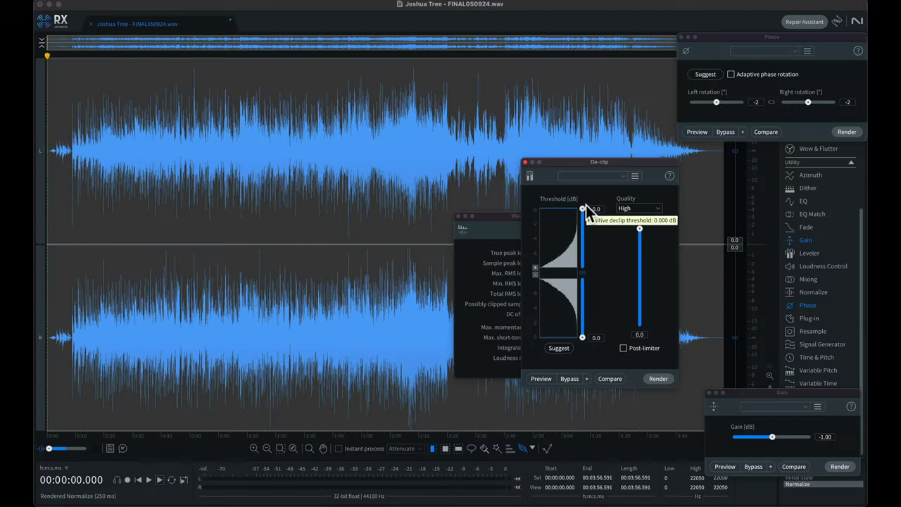
Step: Clear the selection at 1:58.540, set De-clip thresholds to -3.6 dB, and uncover Waveform Statistics
click(386, 218)
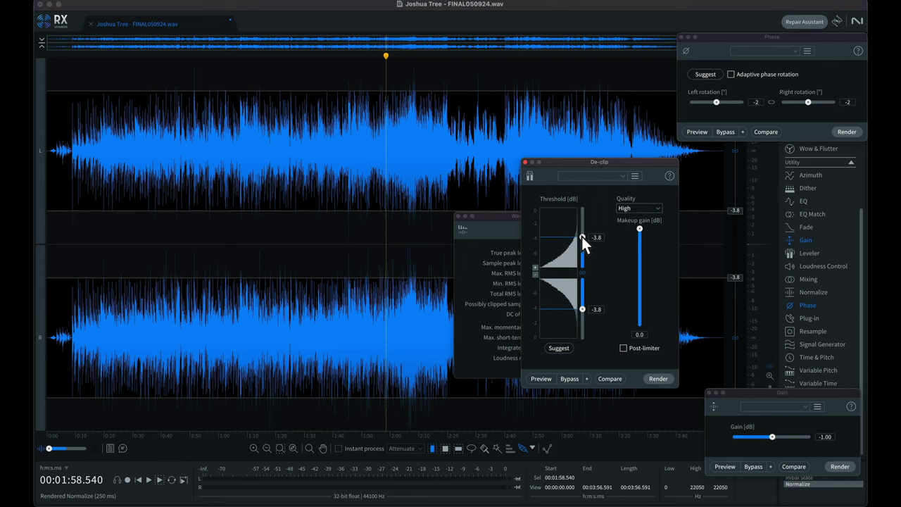
mouse_move(581, 236)
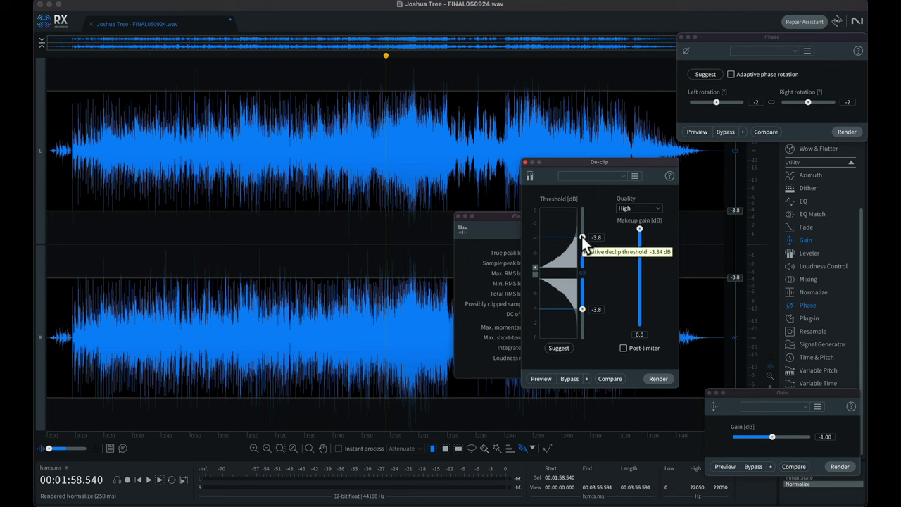
drag(581, 237, 583, 236)
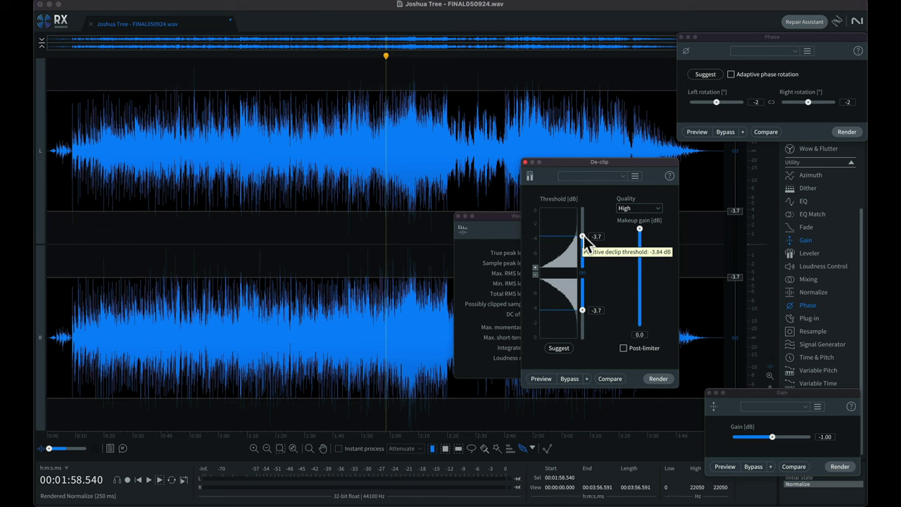
drag(583, 236, 583, 234)
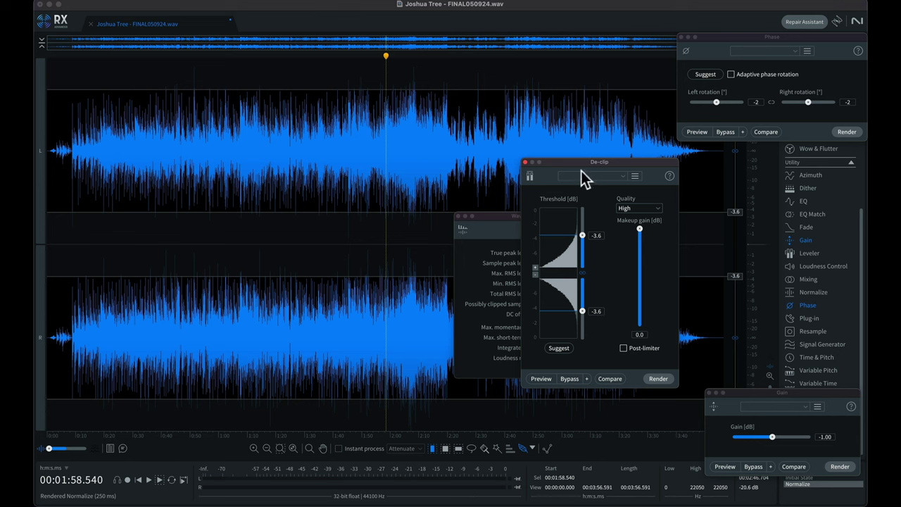
drag(582, 171, 701, 170)
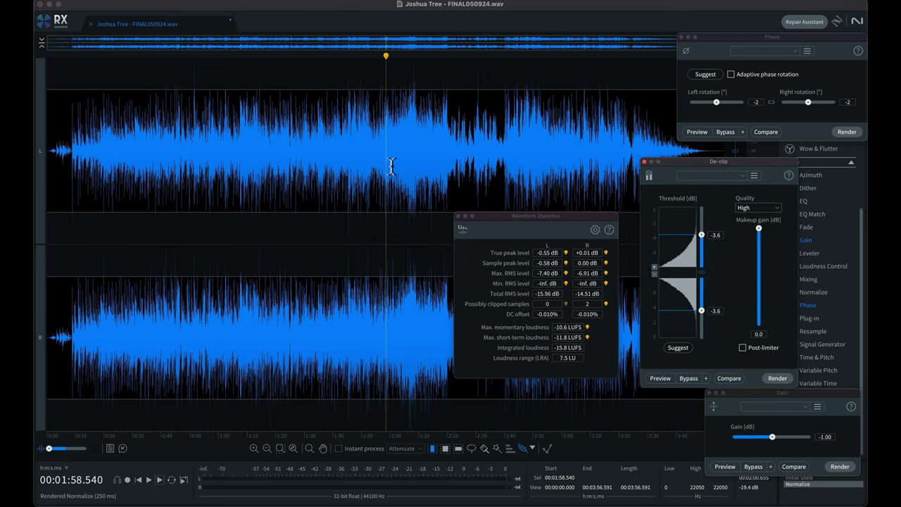
Step: Place the playhead at 0:08.683 and zoom the waveform in around that spot
click(72, 166)
scroll(74, 169, up, 5)
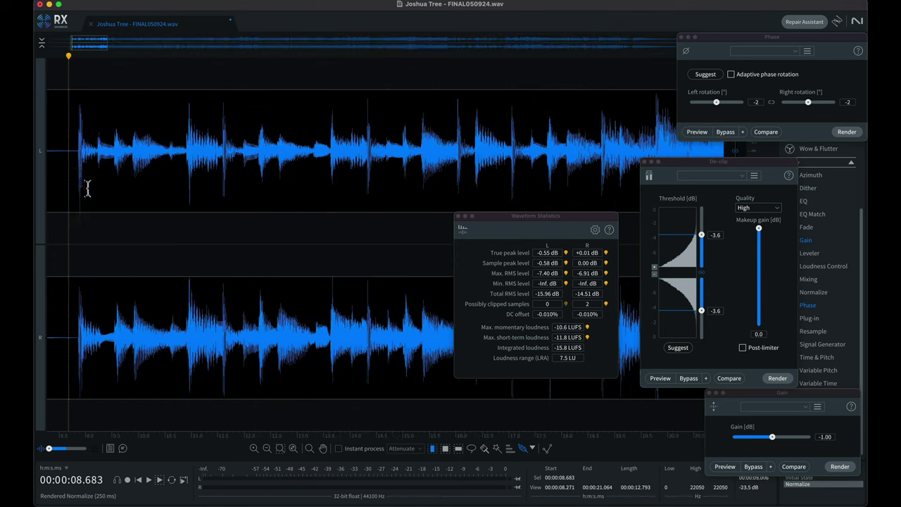
scroll(73, 179, up, 10)
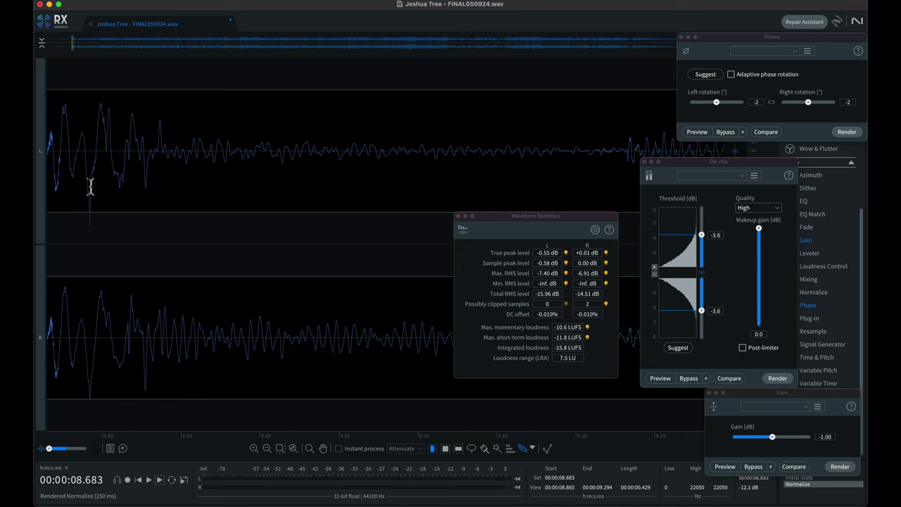
scroll(90, 196, left, 6)
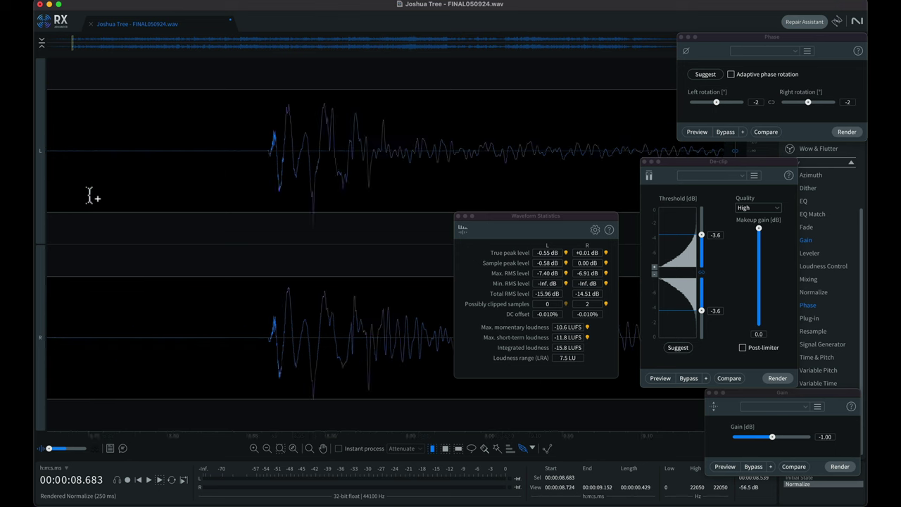
scroll(90, 196, right, 3)
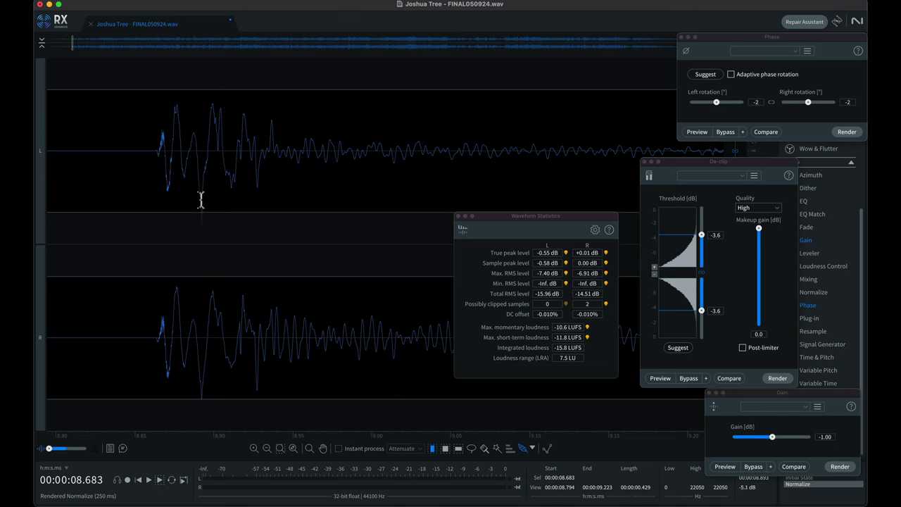
scroll(201, 200, up, 8)
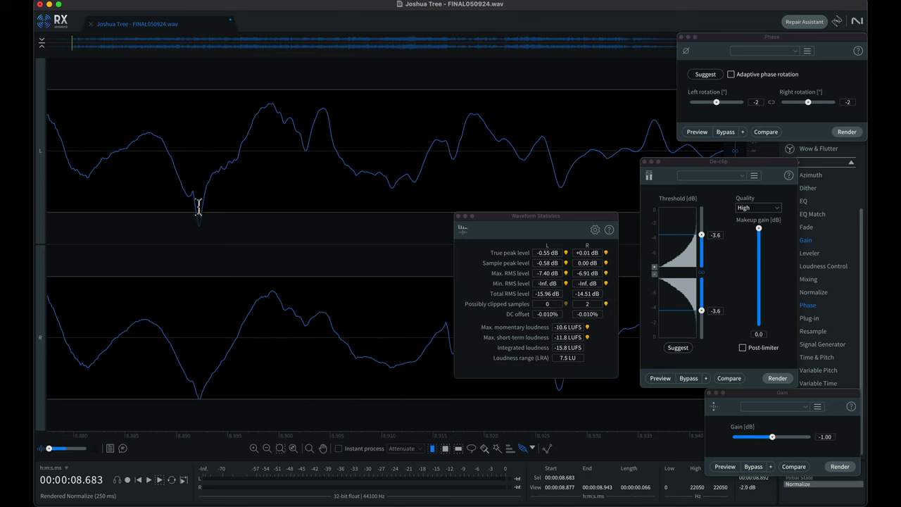
scroll(198, 206, down, 5)
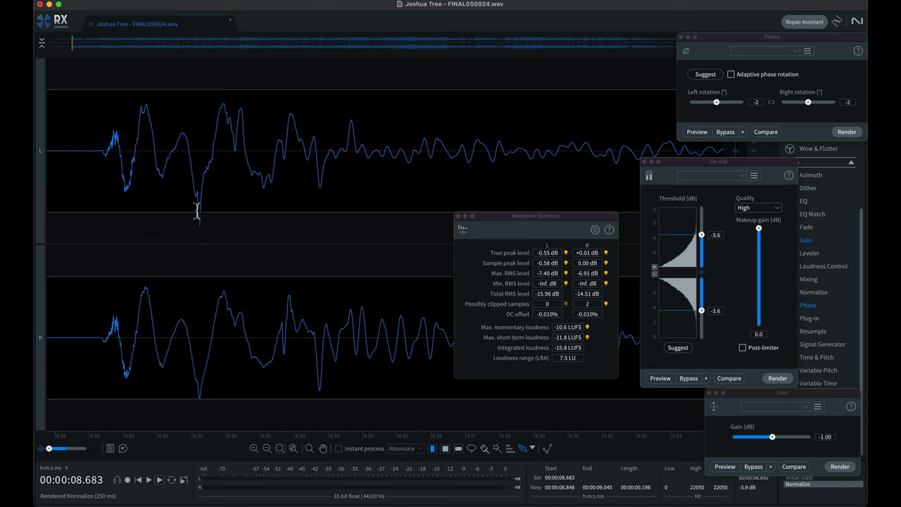
Step: Mark a 1 ms region on the dip at 8.892 s (peaks -1.80 dB and -3.58 dB)
drag(195, 204, 201, 199)
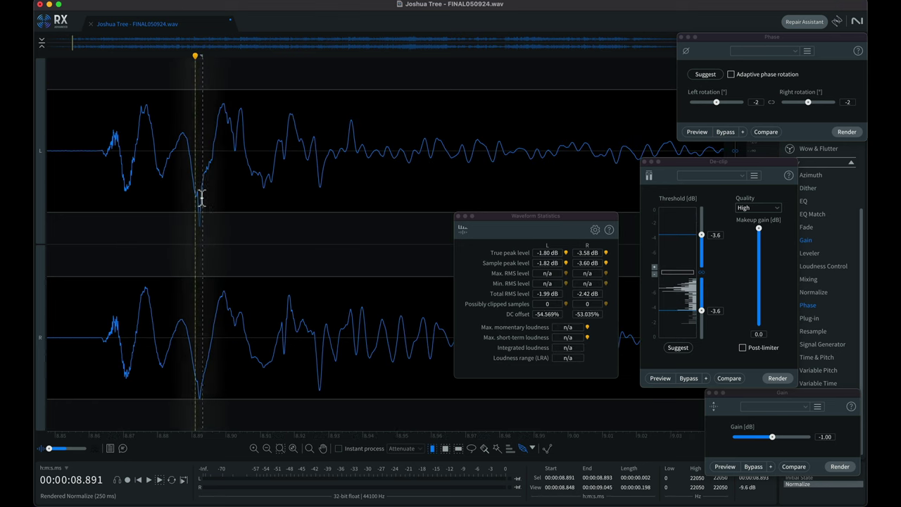
scroll(200, 201, up, 10)
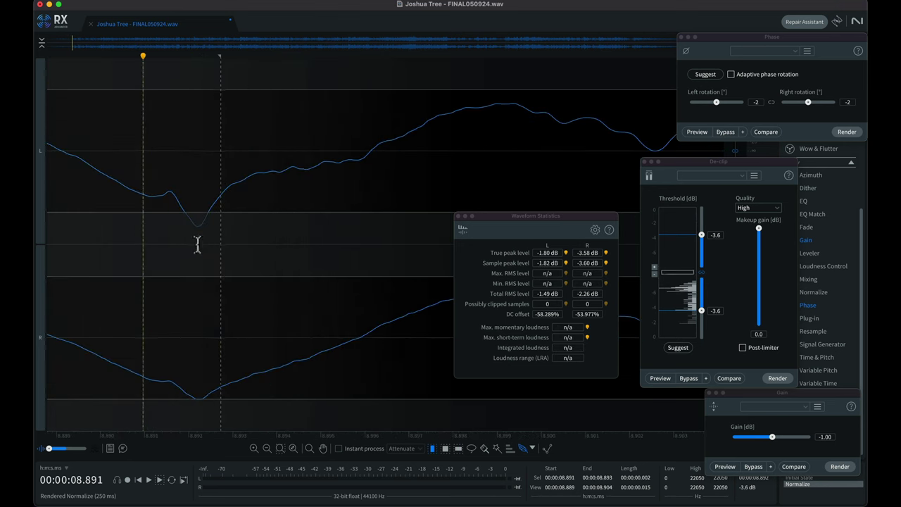
click(197, 239)
scroll(198, 239, up, 8)
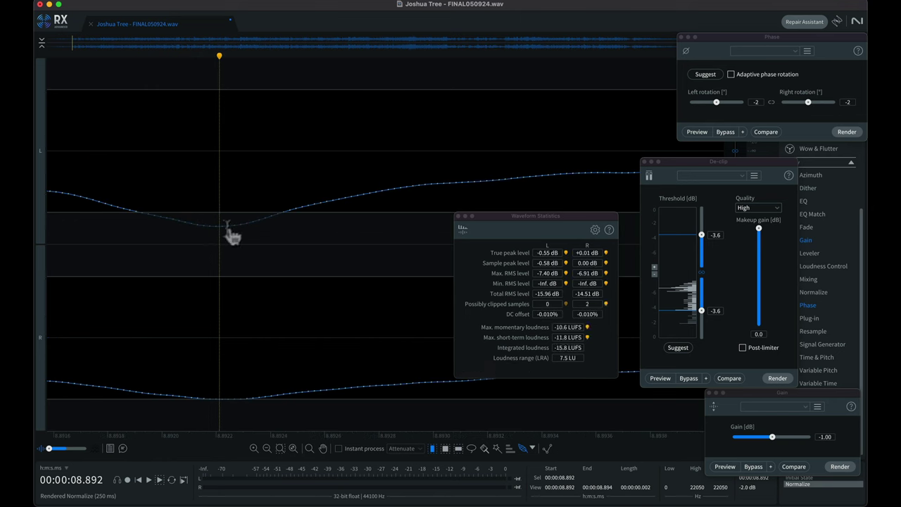
scroll(199, 237, down, 8)
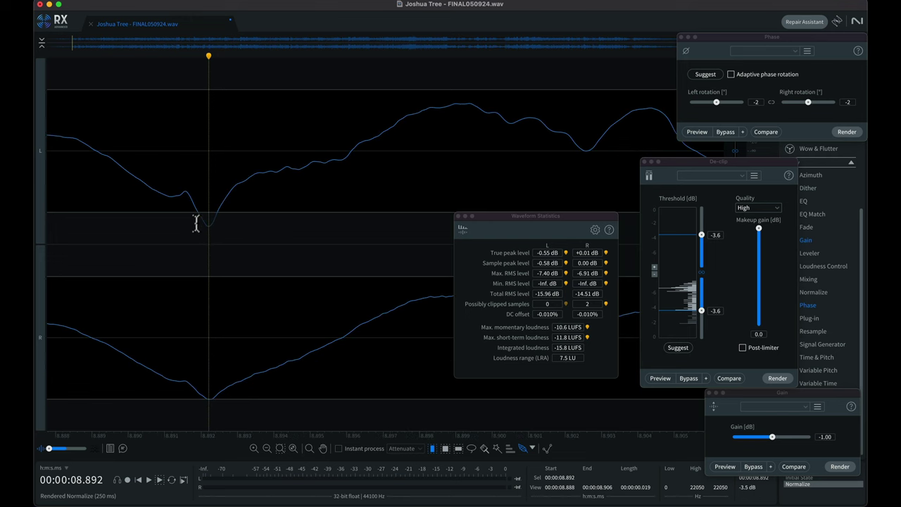
click(195, 224)
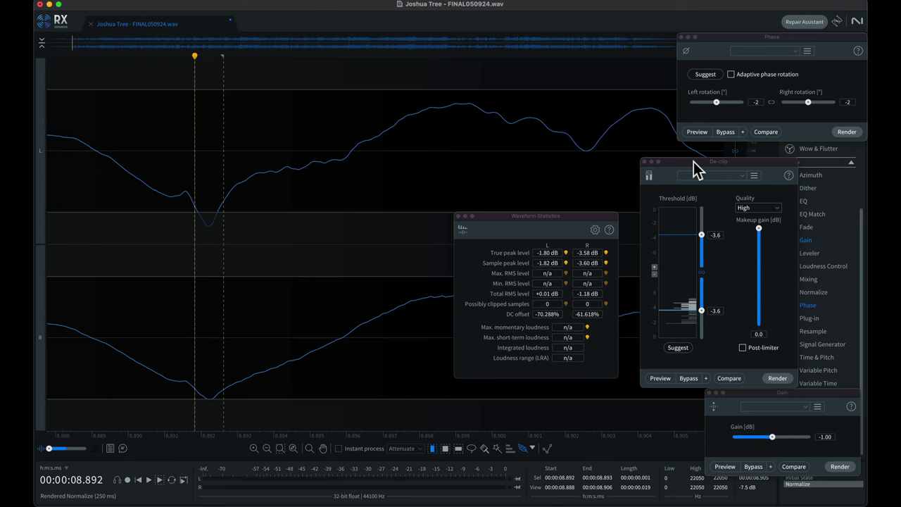
Step: Rearrange the De-clip, Waveform Statistics and Gain panels so statistics and Gain sit side by side
drag(694, 161, 567, 33)
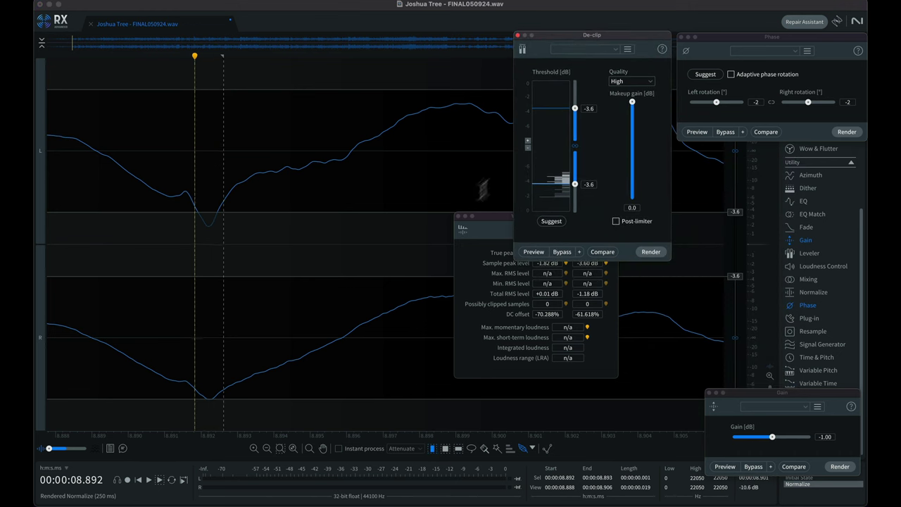
drag(490, 219, 532, 265)
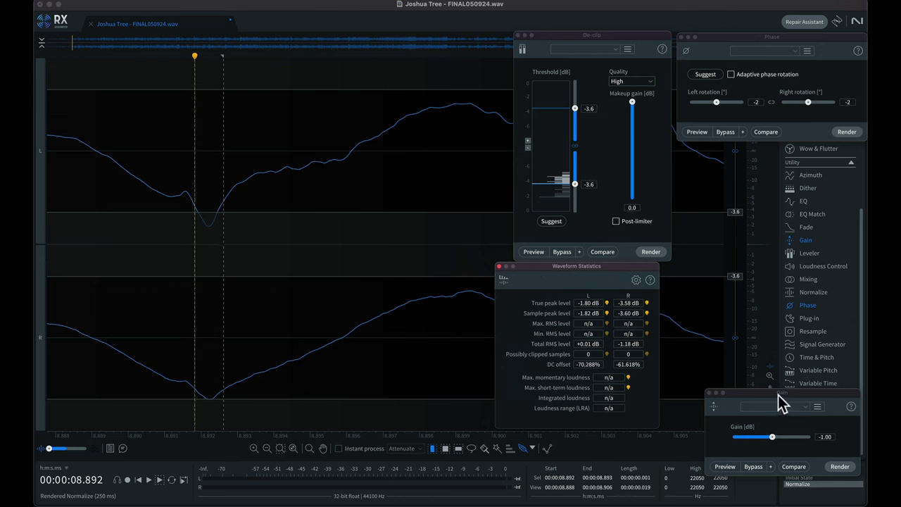
drag(777, 394, 737, 267)
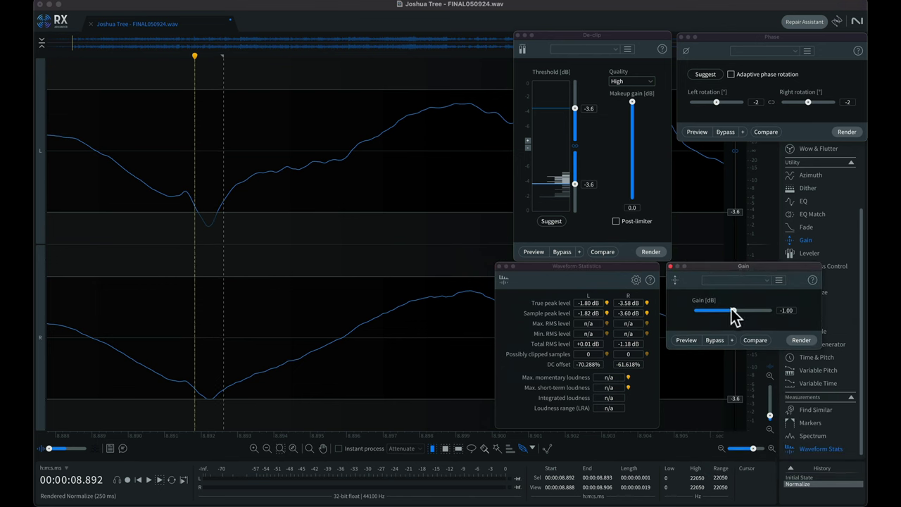
Step: Render a -2.00 dB Gain on the marked peak after undoing a -3 dB trial
click(799, 339)
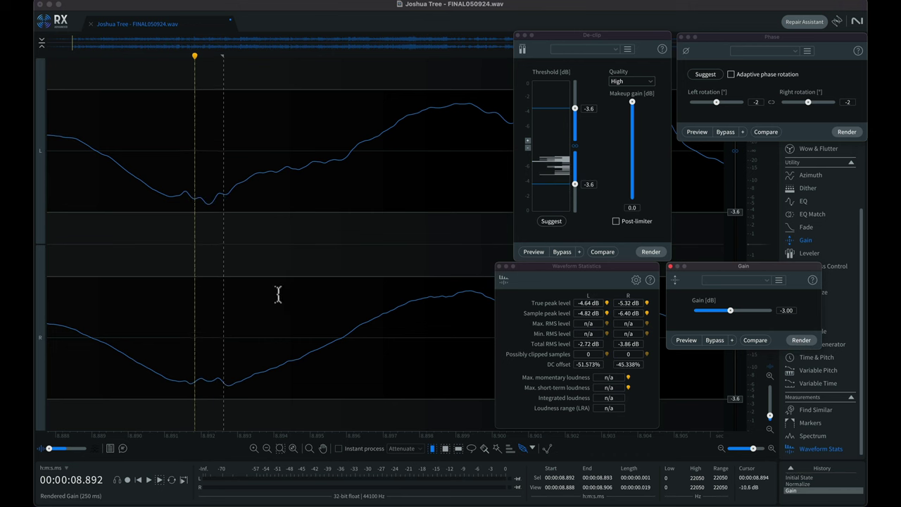
key(super+z)
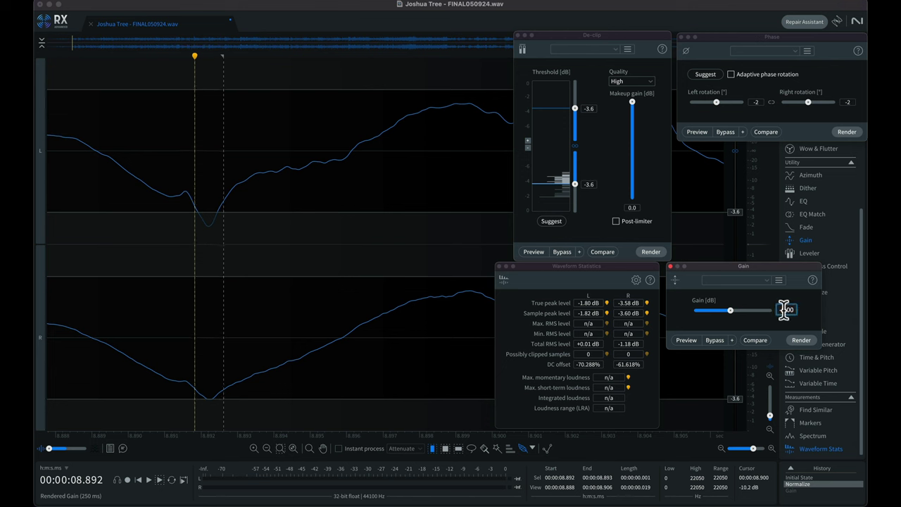
key(Return)
click(802, 340)
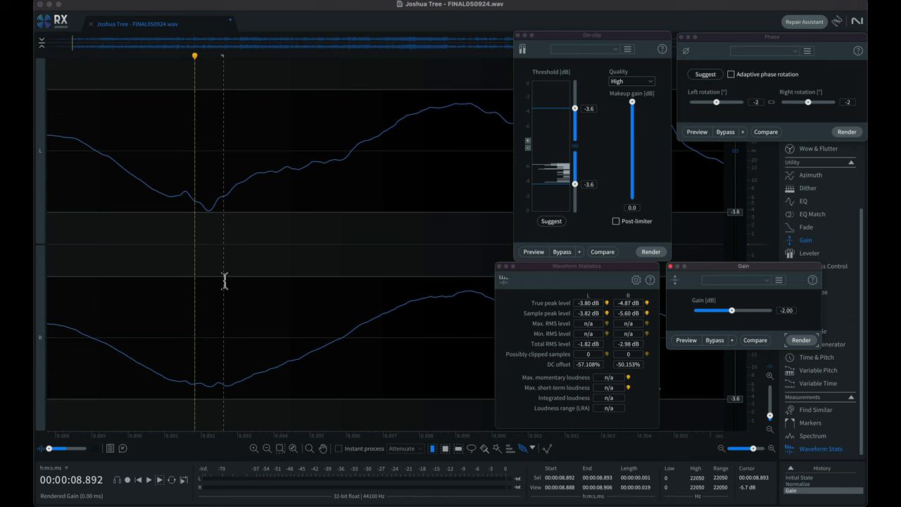
Step: Clear the selection and zoom through the waveform to locate the peak near 19.818 s
click(258, 278)
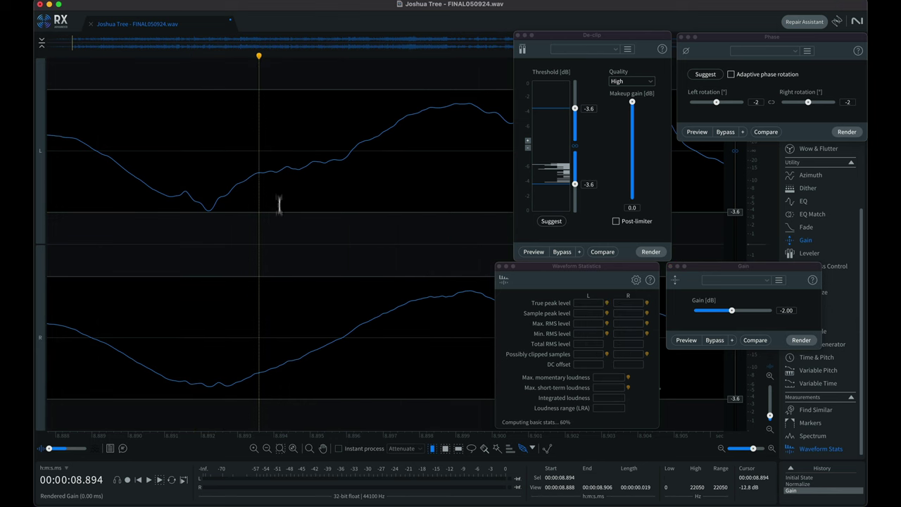
scroll(261, 251, down, 5)
scroll(261, 251, down, 2)
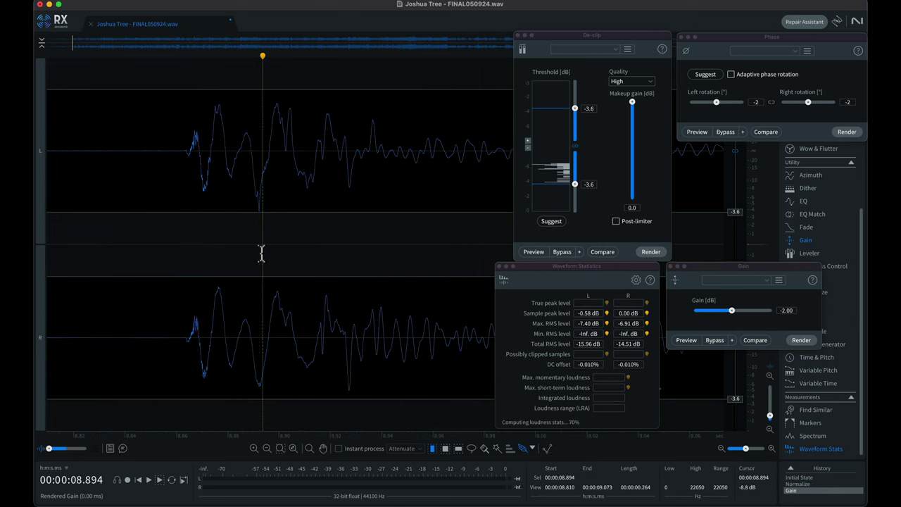
scroll(310, 217, down, 6)
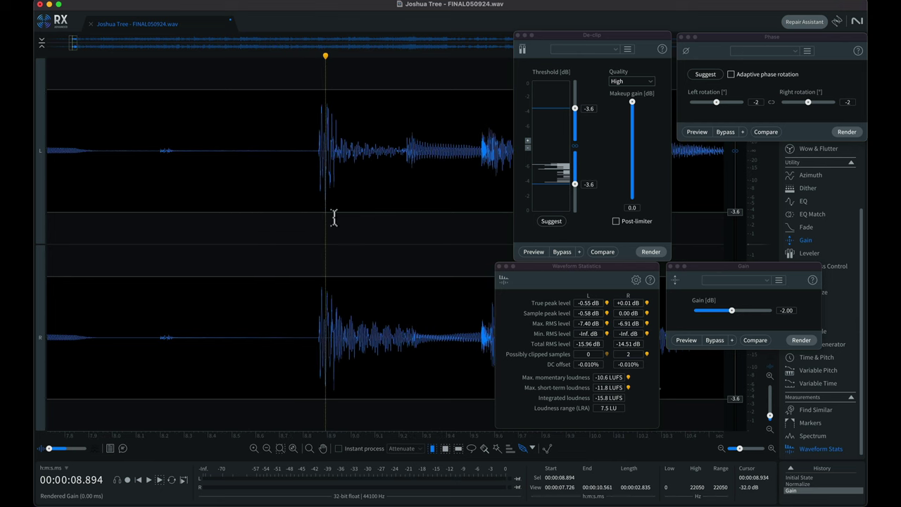
scroll(333, 215, down, 8)
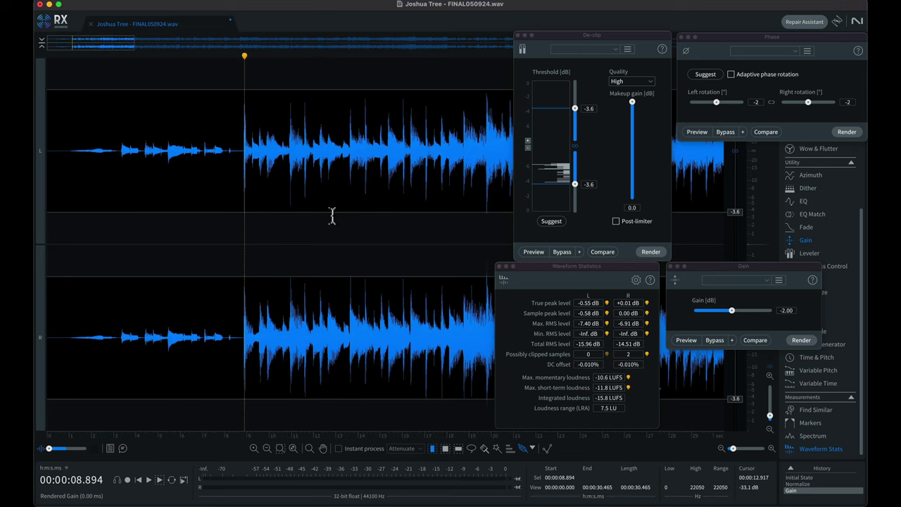
scroll(333, 216, down, 2)
scroll(299, 209, up, 12)
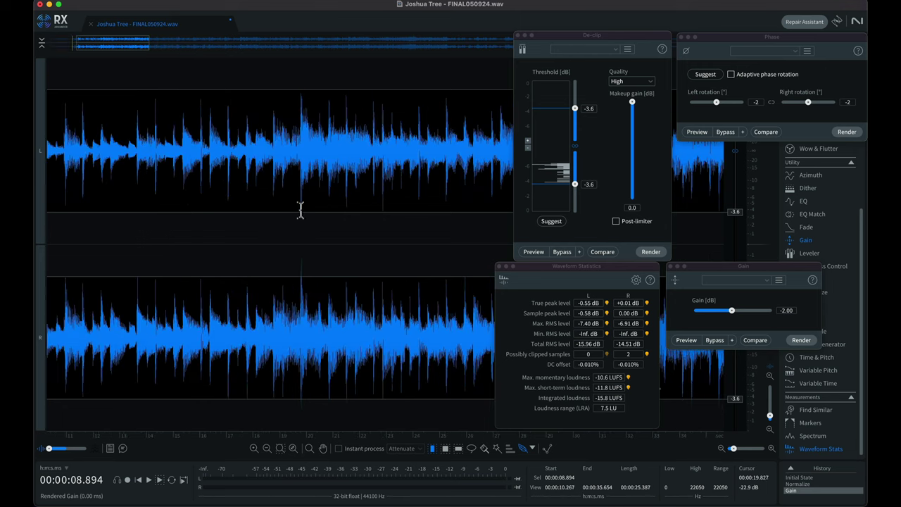
scroll(292, 219, up, 5)
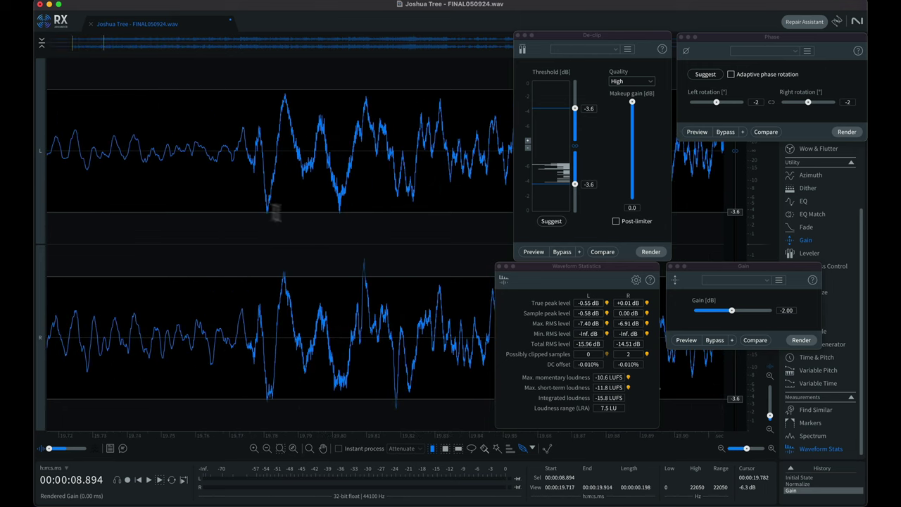
scroll(398, 210, up, 3)
scroll(383, 218, up, 4)
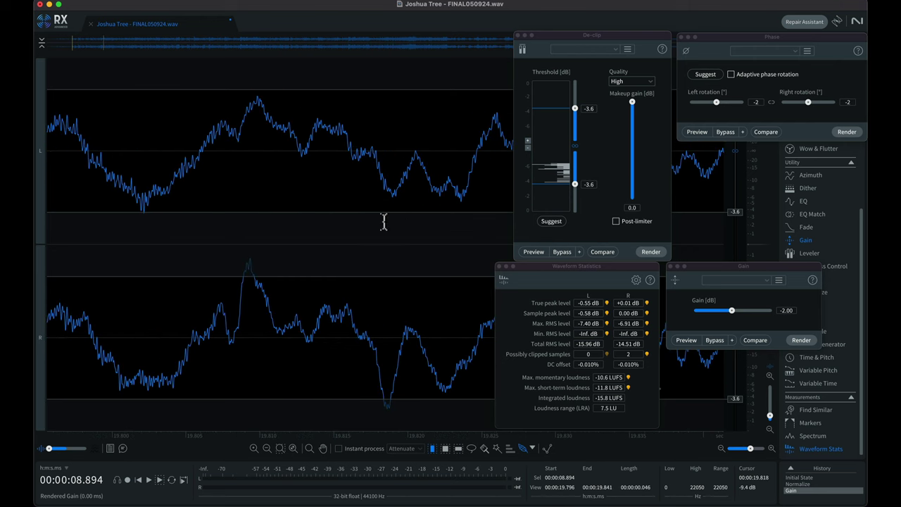
scroll(399, 274, up, 2)
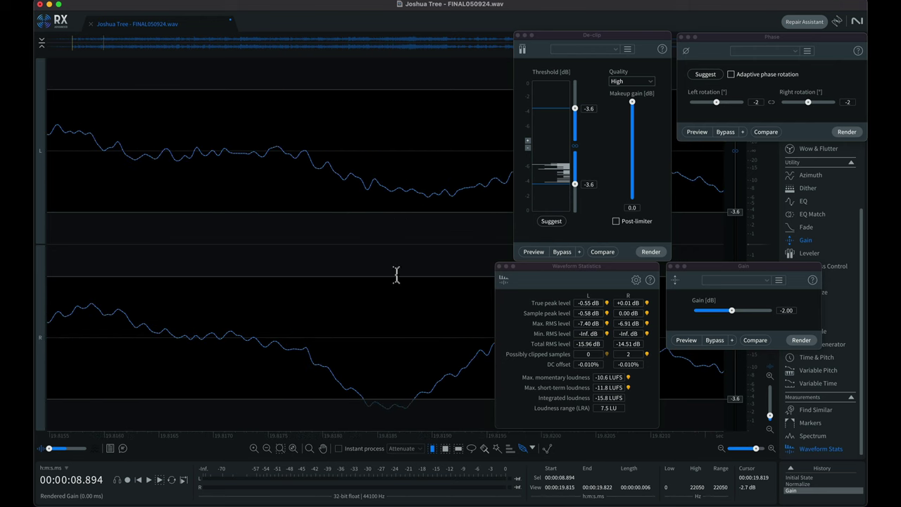
scroll(397, 282, up, 2)
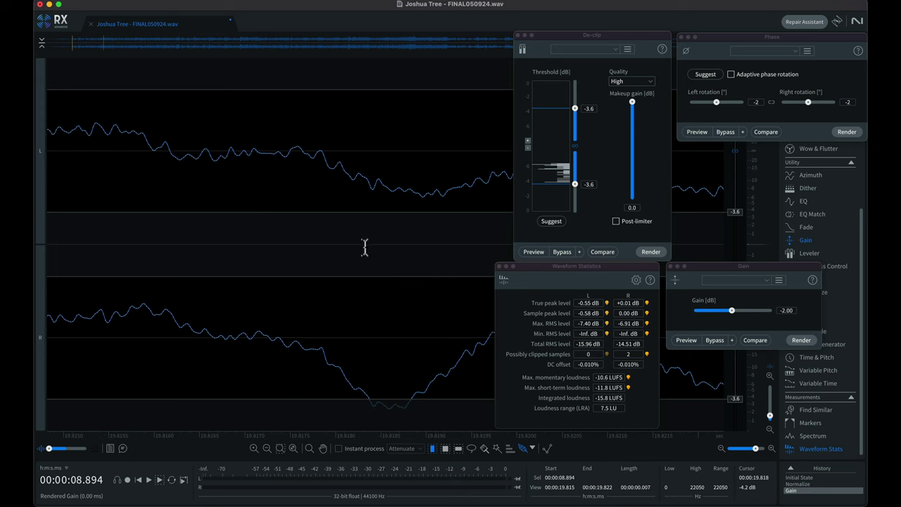
Step: Select the 1 ms peak near 19.818 s and render a -2 dB Gain on it
drag(364, 243, 416, 242)
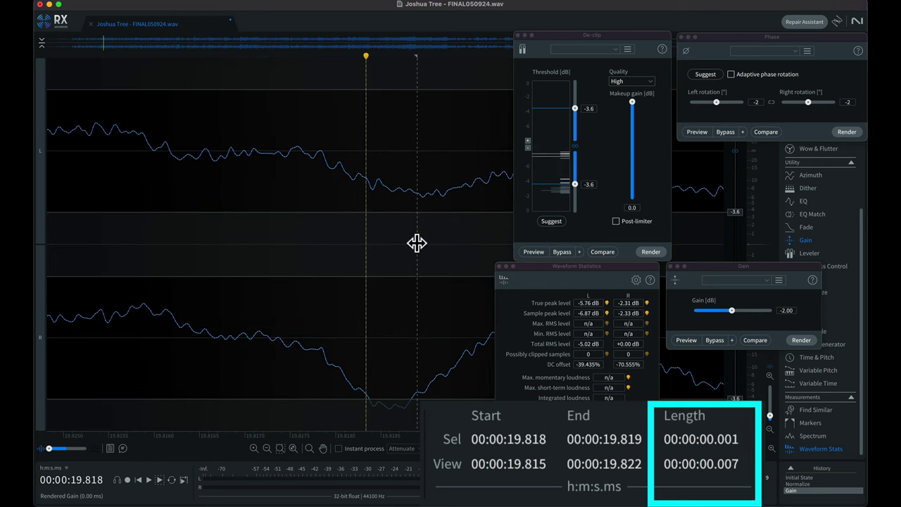
click(801, 341)
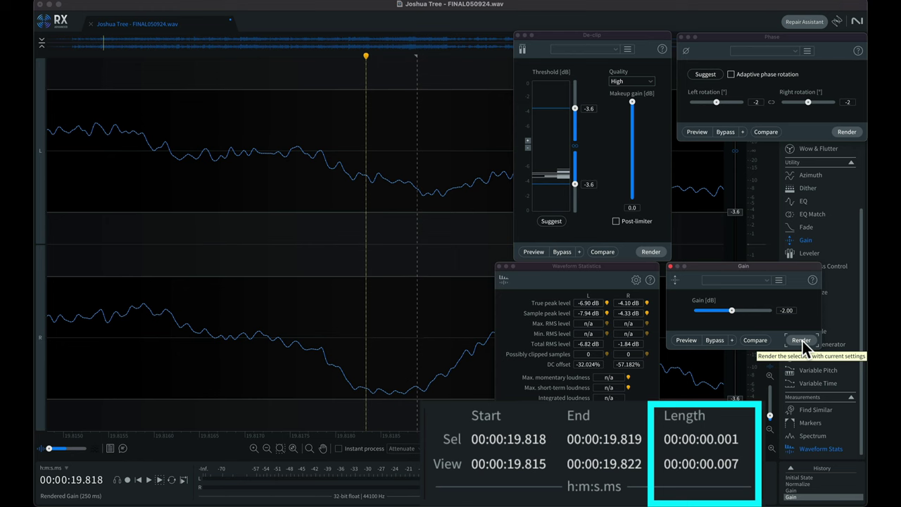
scroll(384, 251, down, 2)
scroll(383, 252, down, 10)
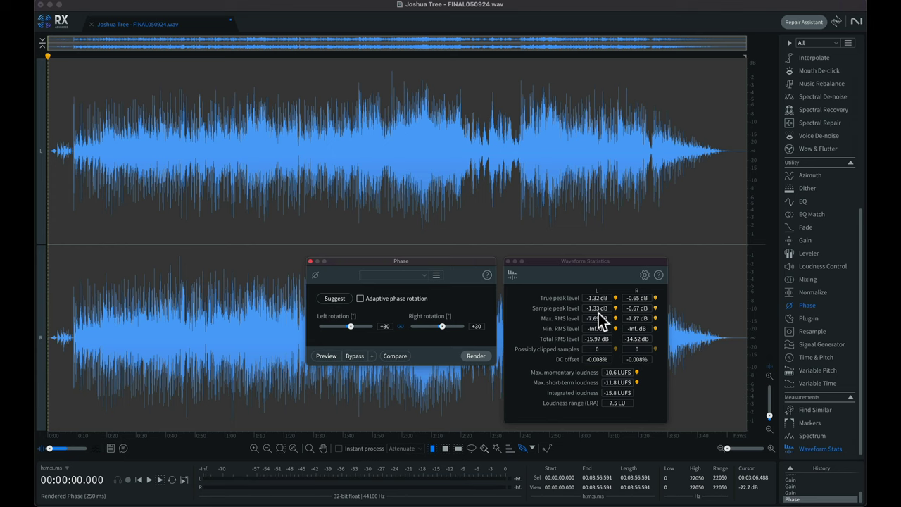
Step: Close the Phase and Waveform Statistics panels, deselect the track, and start the export
click(311, 261)
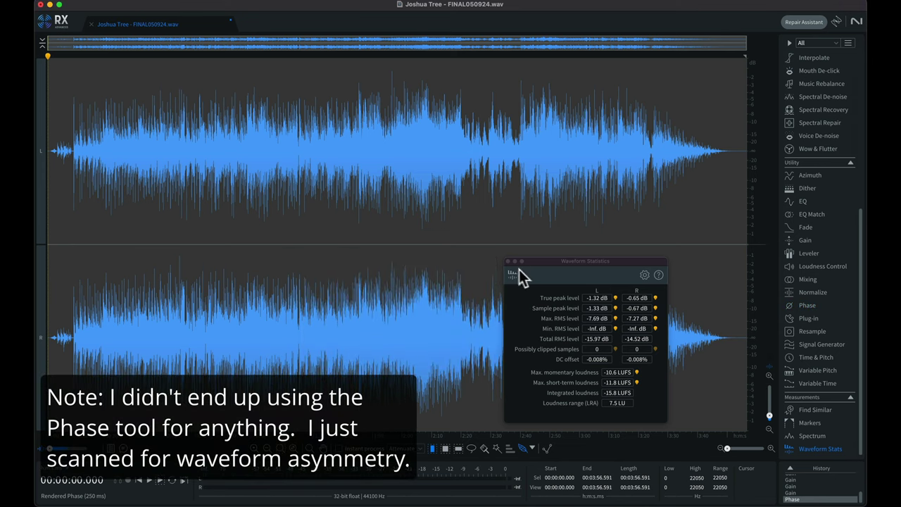
click(509, 262)
click(452, 245)
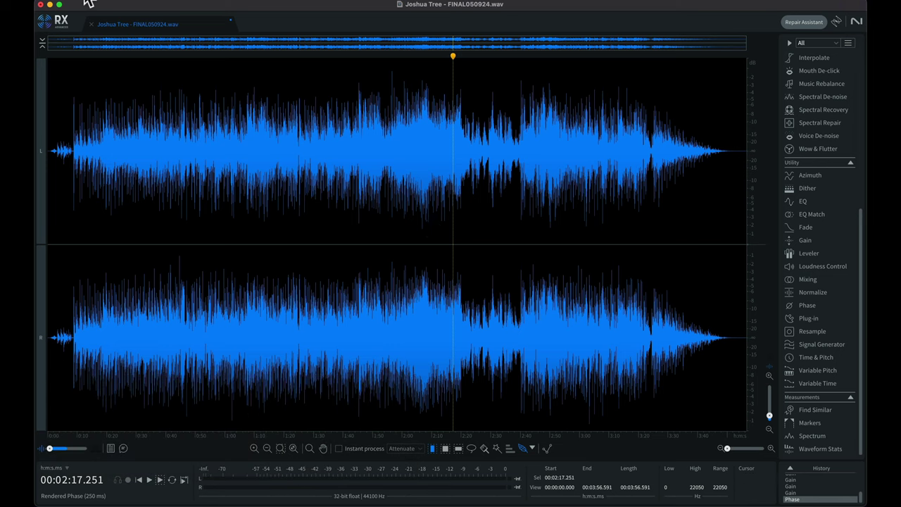
click(113, 5)
Step: Keep WAV as the export format and confirm to open the Export File save dialog
click(120, 90)
click(518, 335)
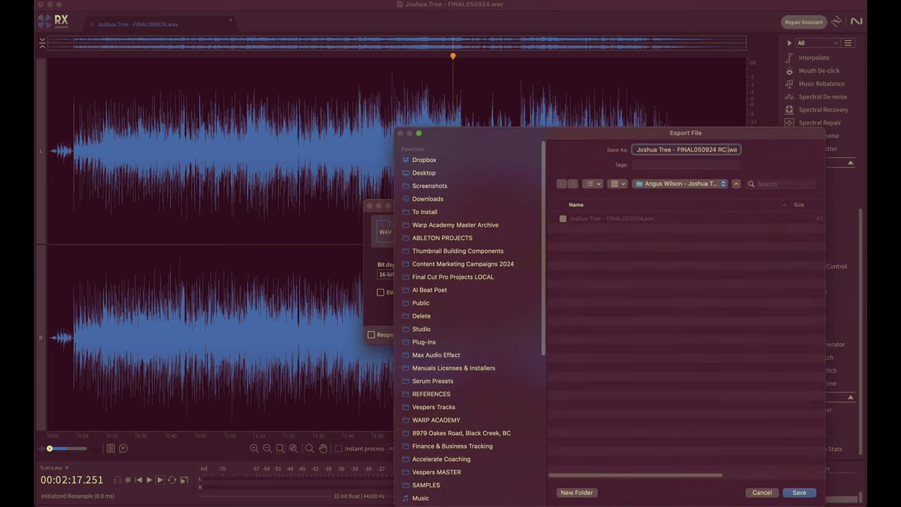